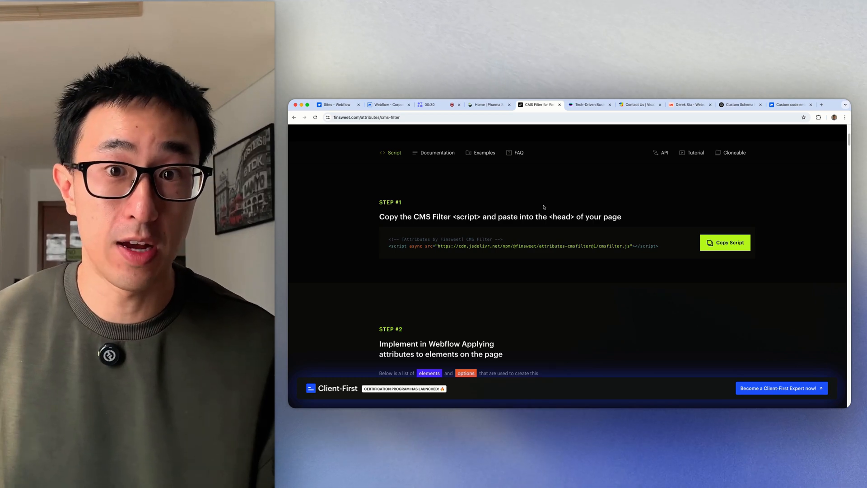
Step: Look through the open example sites: the service page with the booking calendar, the Visa3i contact map and the portfolio homepage
{"action": "left_click", "coordinate": [588, 108]}
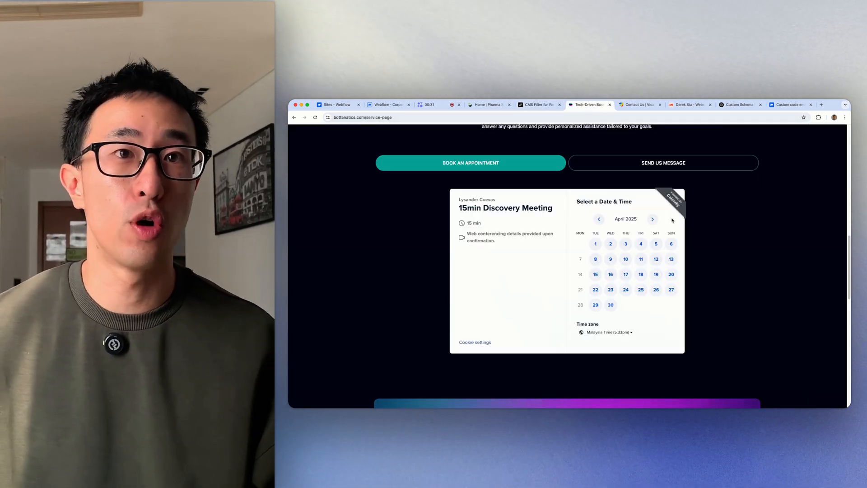
{"action": "left_click", "coordinate": [644, 108]}
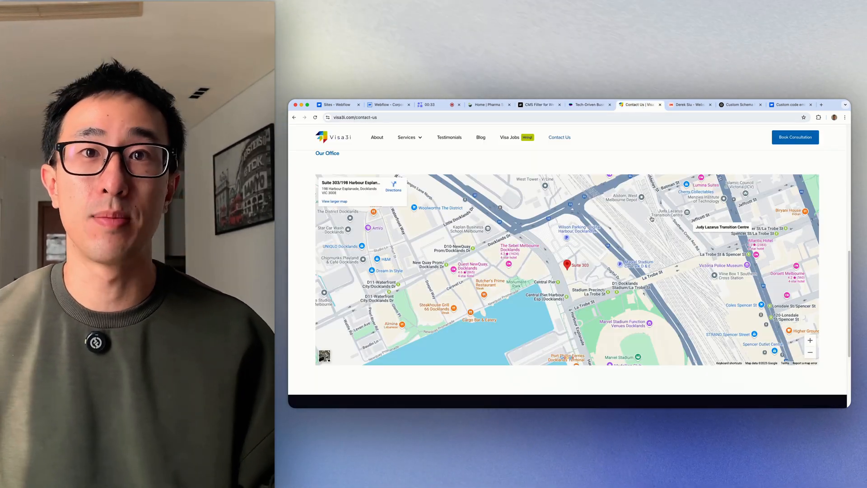
{"action": "left_click", "coordinate": [688, 104]}
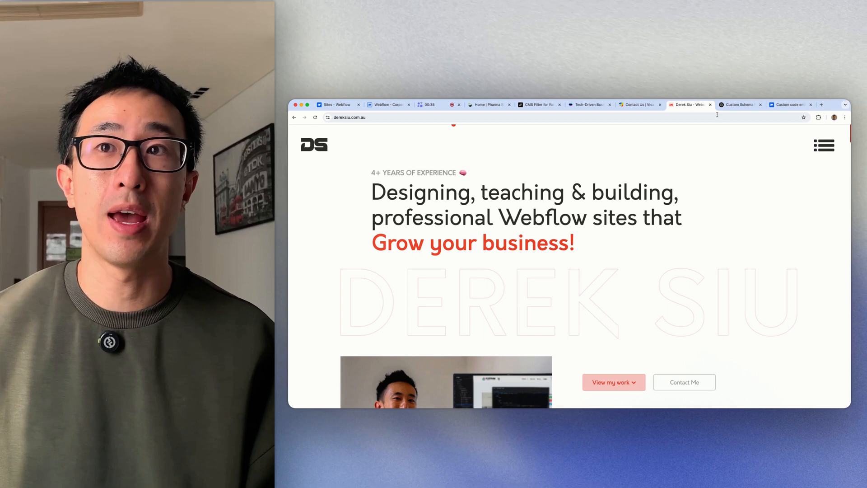
{"action": "left_click", "coordinate": [819, 117]}
{"action": "left_click", "coordinate": [750, 202]}
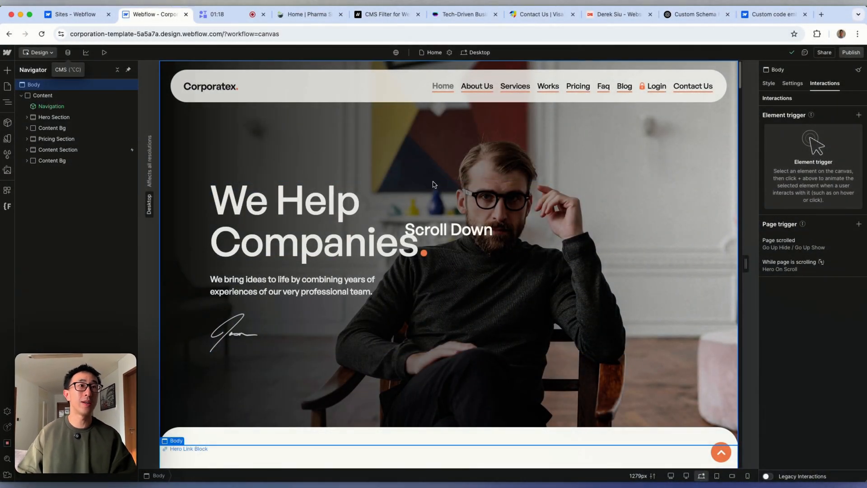
Step: Open the custom code settings of the Corporation Template site from the Webflow dashboard
{"action": "left_click", "coordinate": [7, 52]}
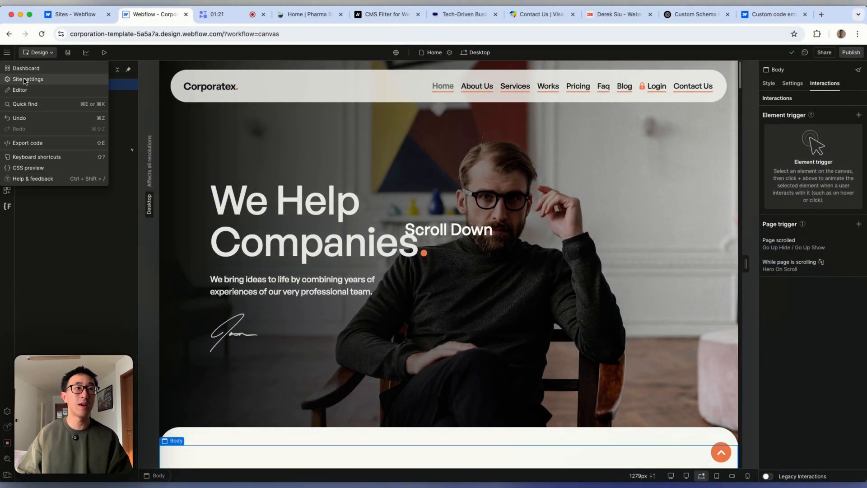
{"action": "left_click", "coordinate": [72, 15]}
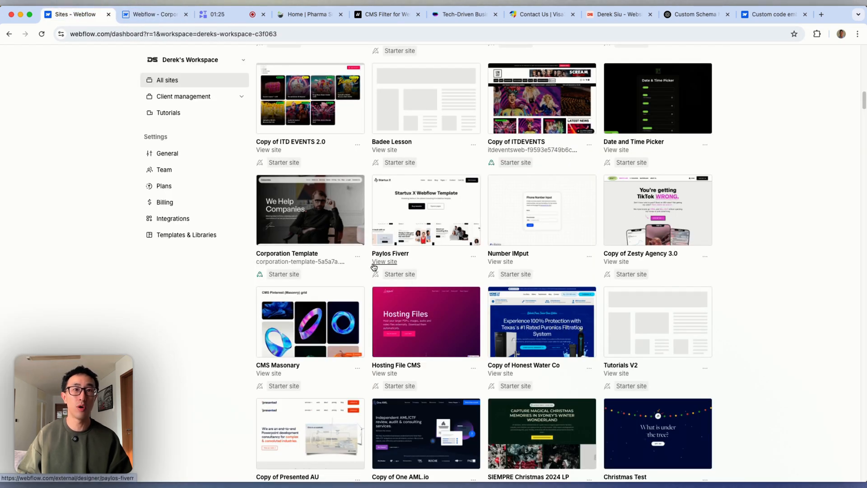
{"action": "left_click", "coordinate": [358, 259]}
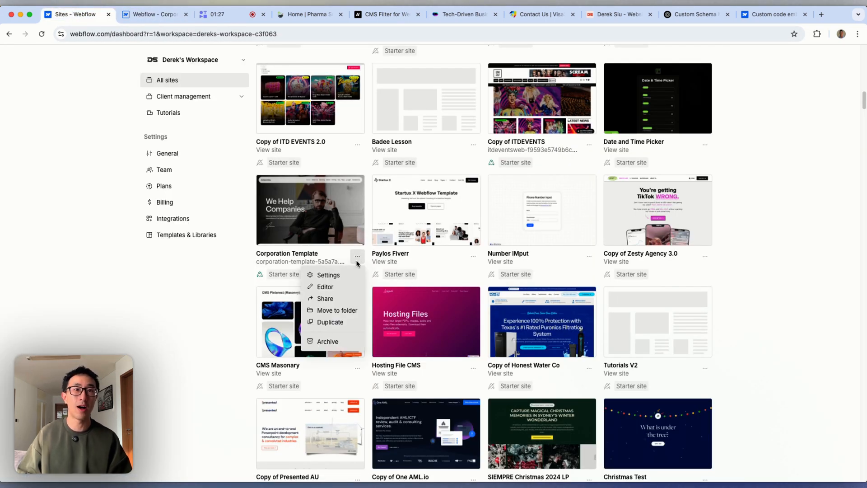
{"action": "left_click", "coordinate": [342, 281]}
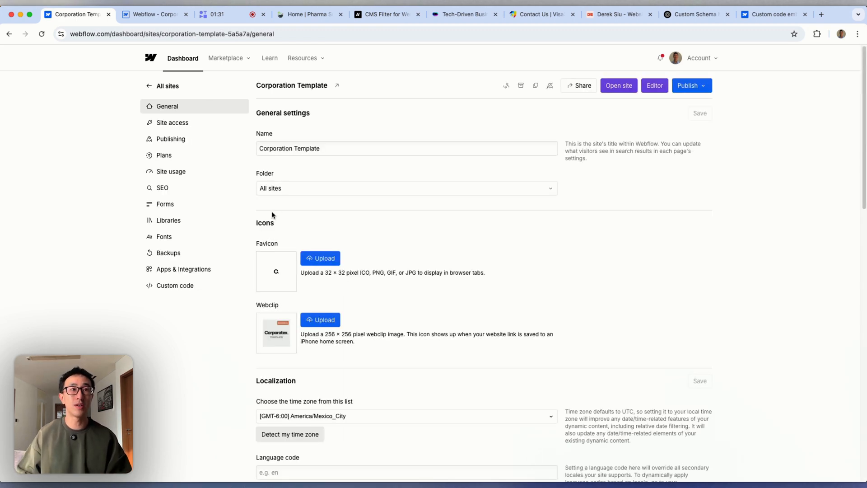
{"action": "left_click", "coordinate": [161, 288]}
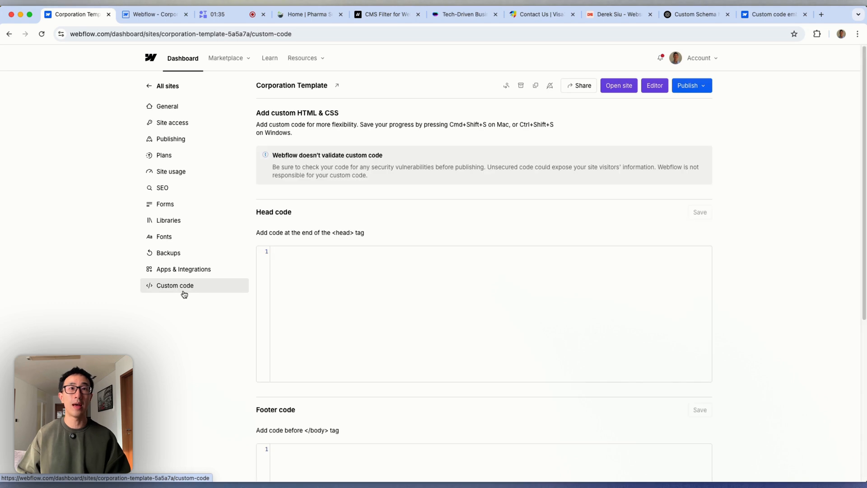
Step: Examine the site-wide Head code and Footer code fields and where each inserts its code
{"action": "scroll", "coordinate": [420, 287], "scroll_direction": "down", "scroll_amount": 1}
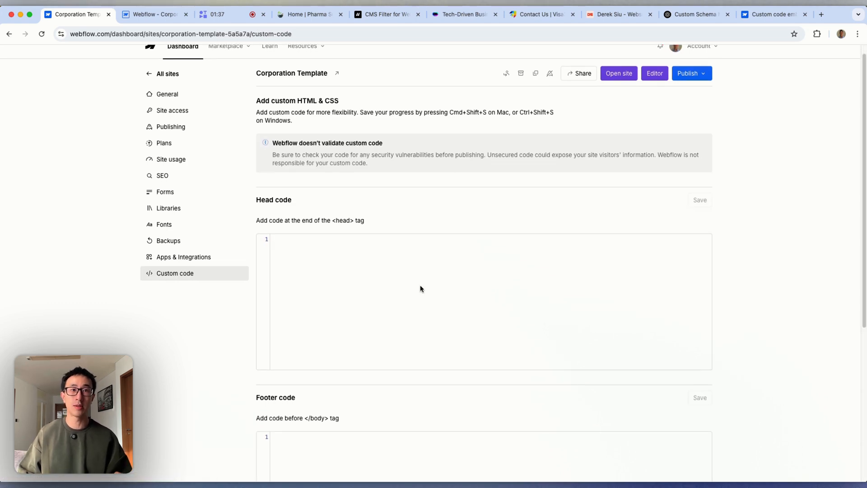
{"action": "scroll", "coordinate": [420, 289], "scroll_direction": "down", "scroll_amount": 5}
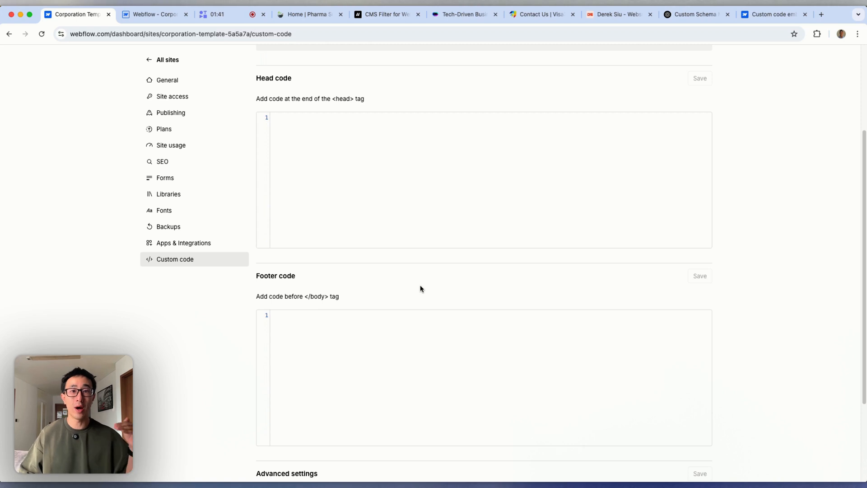
{"action": "left_click", "coordinate": [409, 218]}
{"action": "left_click", "coordinate": [406, 354]}
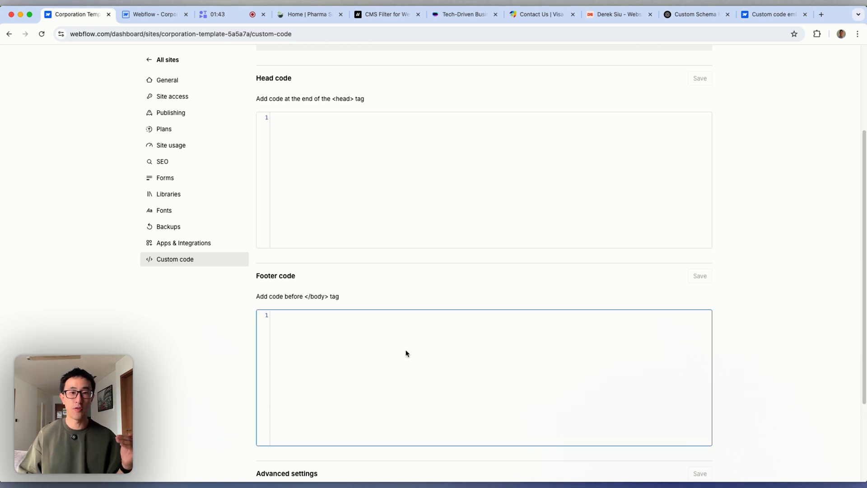
{"action": "scroll", "coordinate": [405, 353], "scroll_direction": "down", "scroll_amount": 1}
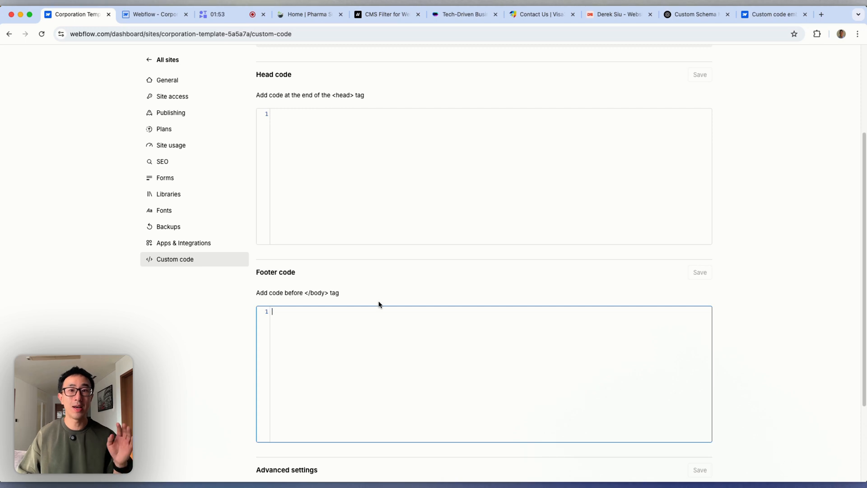
{"action": "left_click", "coordinate": [336, 152]}
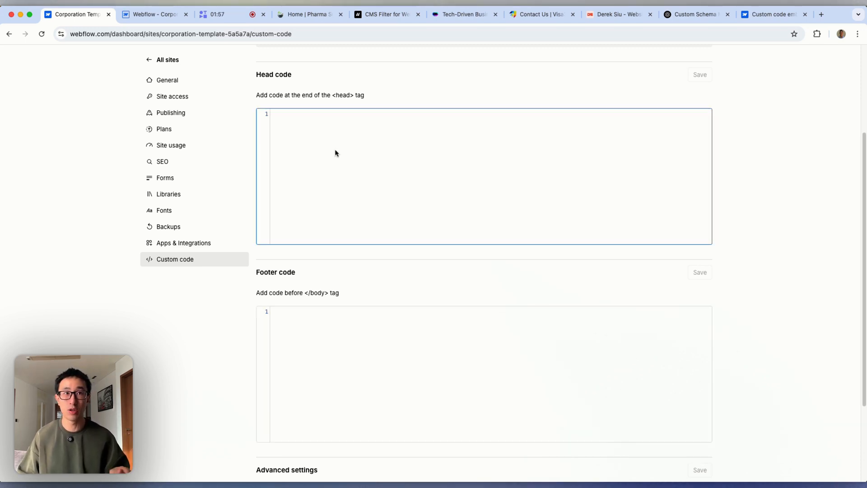
{"action": "left_click", "coordinate": [359, 359]}
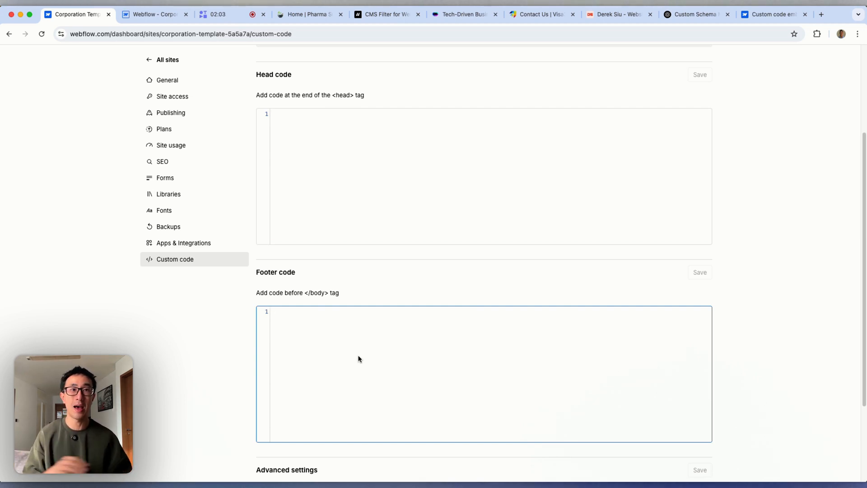
{"action": "left_click", "coordinate": [360, 155]}
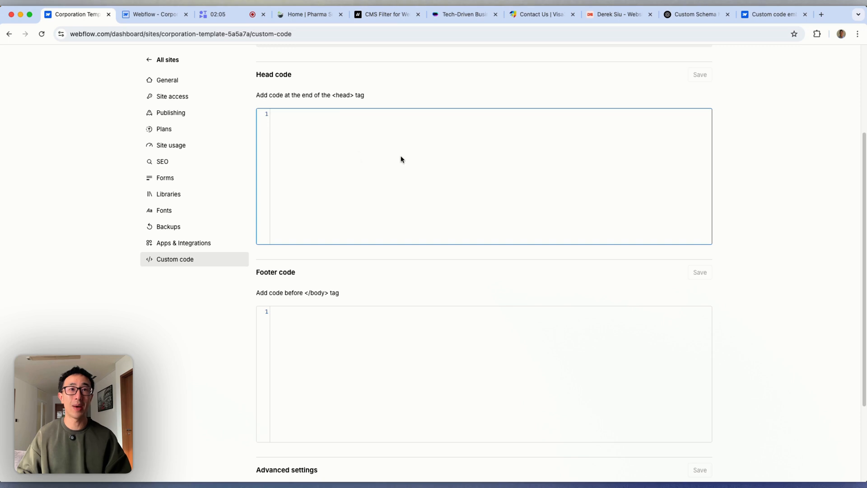
{"action": "left_click", "coordinate": [360, 326]}
Step: Paste the Organization schema script (application/ld+json) into the site-wide head code and check its opening and closing script tags
{"action": "left_click", "coordinate": [379, 182]}
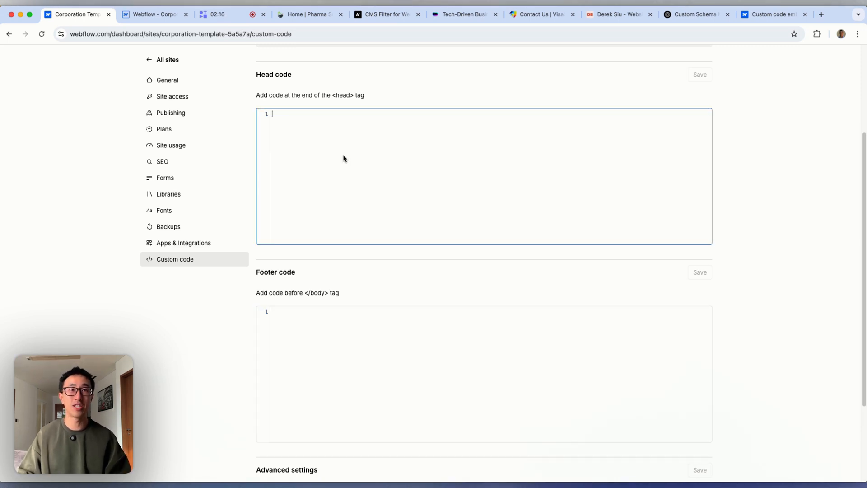
{"action": "key", "text": "super+v"}
{"action": "scroll", "coordinate": [520, 187], "scroll_direction": "up", "scroll_amount": 5}
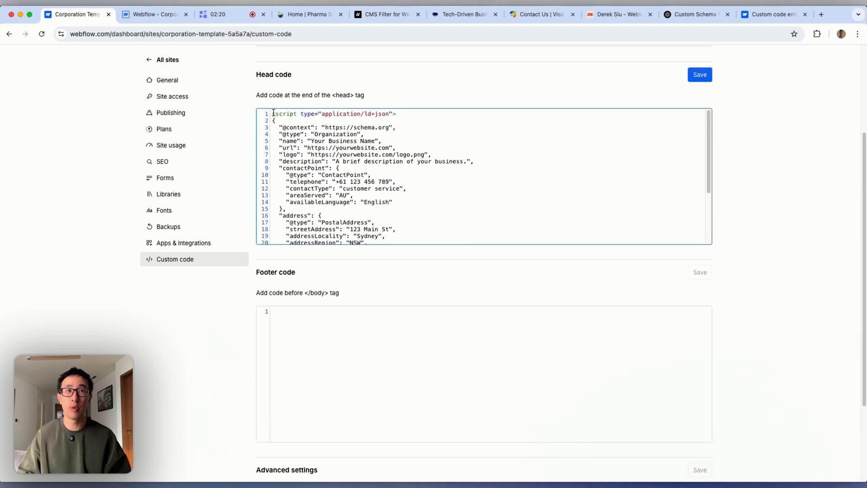
{"action": "left_click_drag", "start_coordinate": [275, 112], "coordinate": [289, 112]}
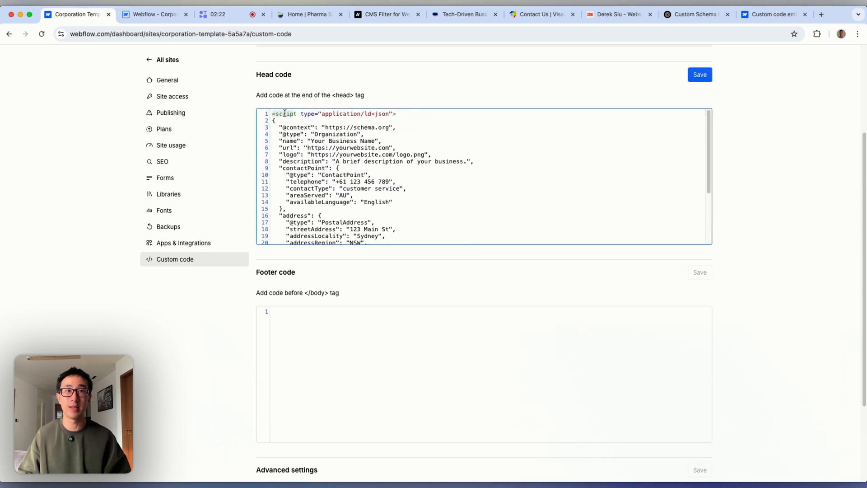
{"action": "scroll", "coordinate": [313, 236], "scroll_direction": "down", "scroll_amount": 4}
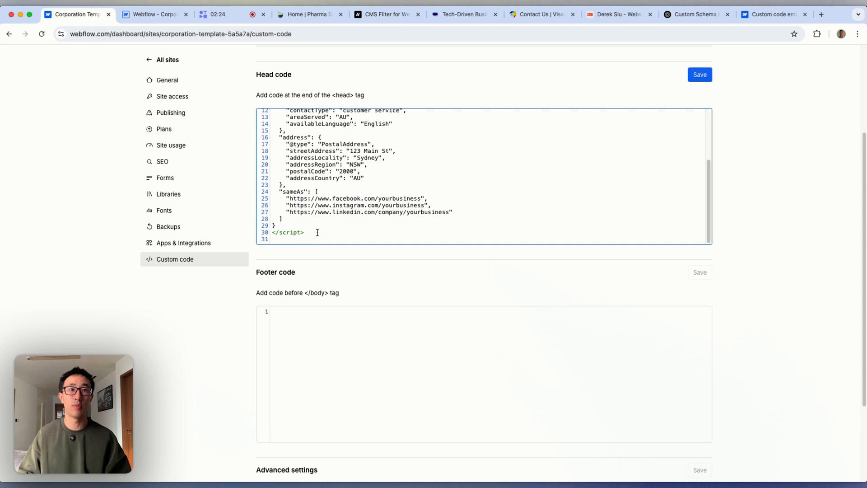
{"action": "scroll", "coordinate": [363, 175], "scroll_direction": "up", "scroll_amount": 6}
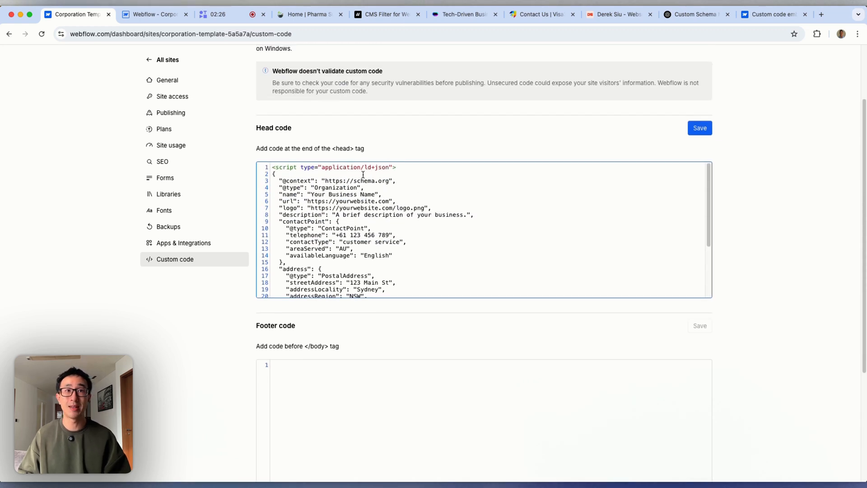
Step: Save the head code and publish the site to the staging domain corporation-template-5a5a7a.webflow.io
{"action": "left_click", "coordinate": [700, 128]}
{"action": "scroll", "coordinate": [701, 108], "scroll_direction": "up", "scroll_amount": 3}
{"action": "left_click", "coordinate": [690, 85]}
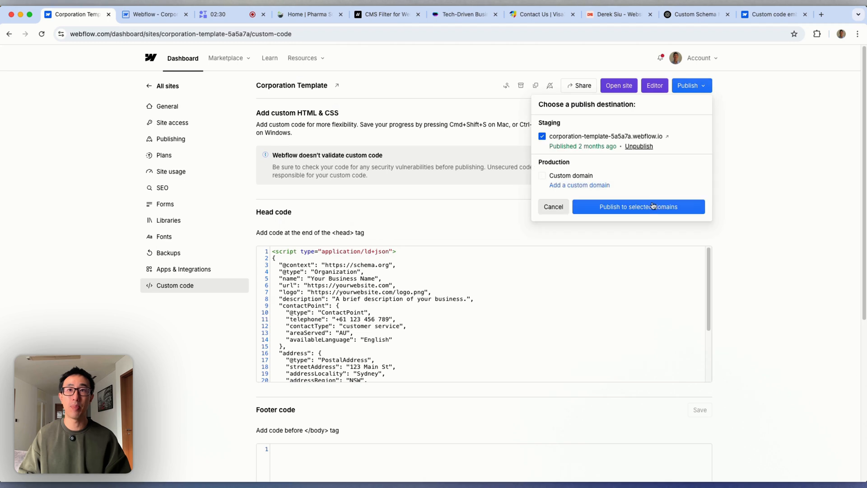
{"action": "left_click", "coordinate": [652, 211]}
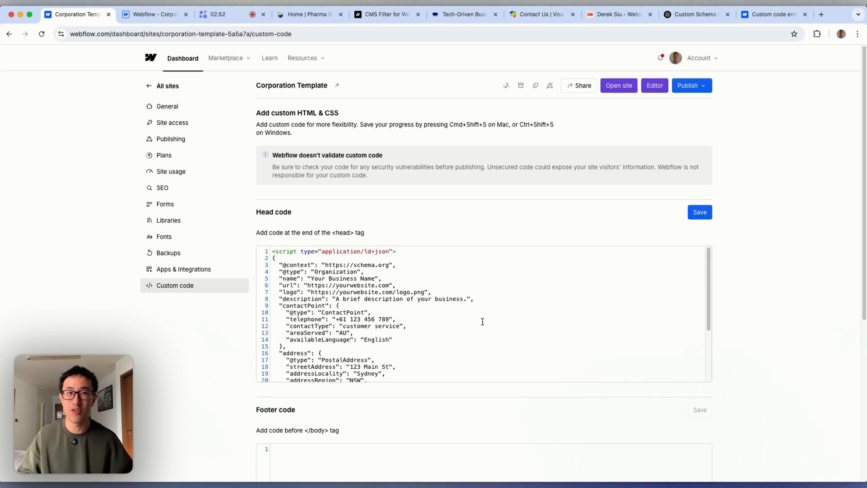
Step: On the free tutorials page, try the Intermediate and Advanced category filters and clear them again
{"action": "scroll", "coordinate": [482, 321], "scroll_direction": "down", "scroll_amount": 3}
{"action": "scroll", "coordinate": [436, 300], "scroll_direction": "up", "scroll_amount": 3}
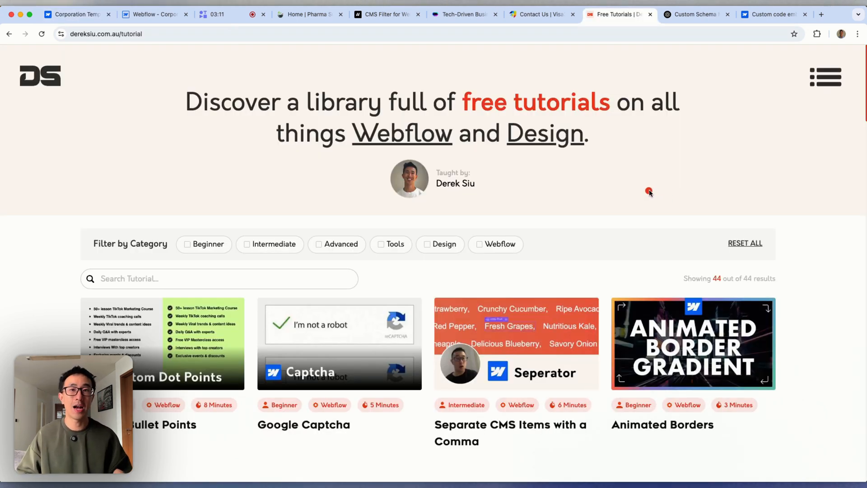
{"action": "scroll", "coordinate": [649, 192], "scroll_direction": "down", "scroll_amount": 2}
{"action": "left_click", "coordinate": [387, 203]}
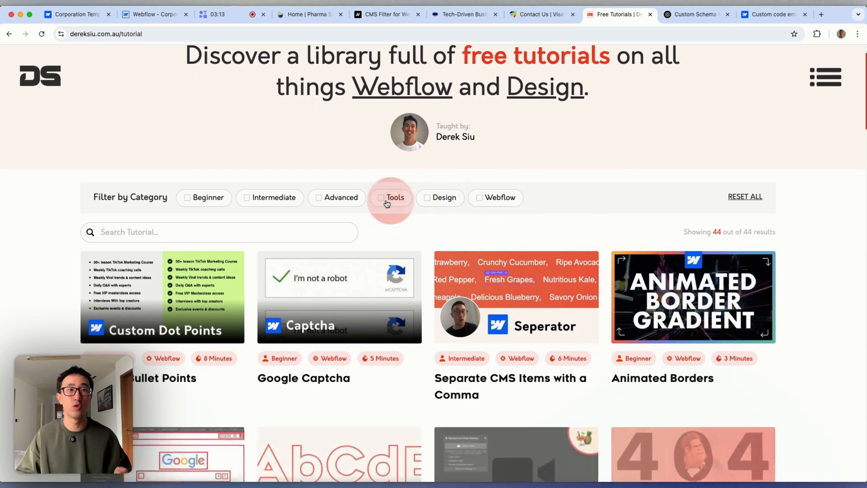
{"action": "left_click", "coordinate": [312, 199]}
{"action": "left_click", "coordinate": [256, 72]}
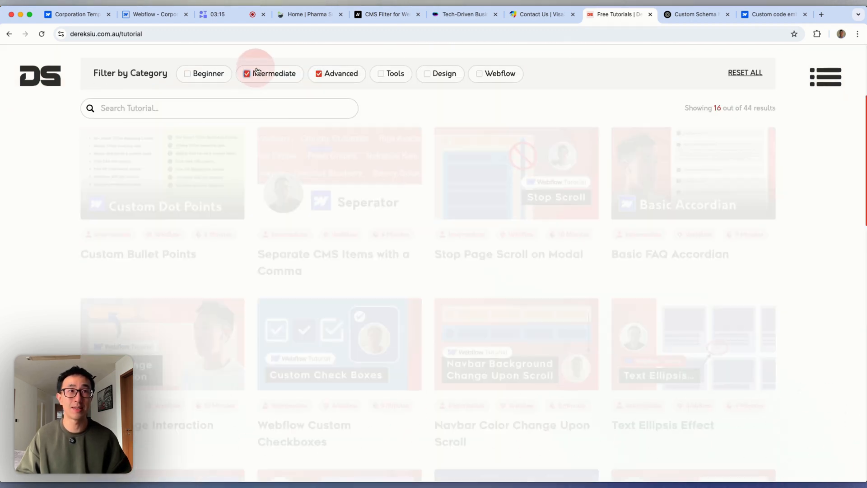
{"action": "left_click", "coordinate": [258, 71]}
{"action": "left_click", "coordinate": [323, 70]}
{"action": "scroll", "coordinate": [449, 180], "scroll_direction": "up", "scroll_amount": 3}
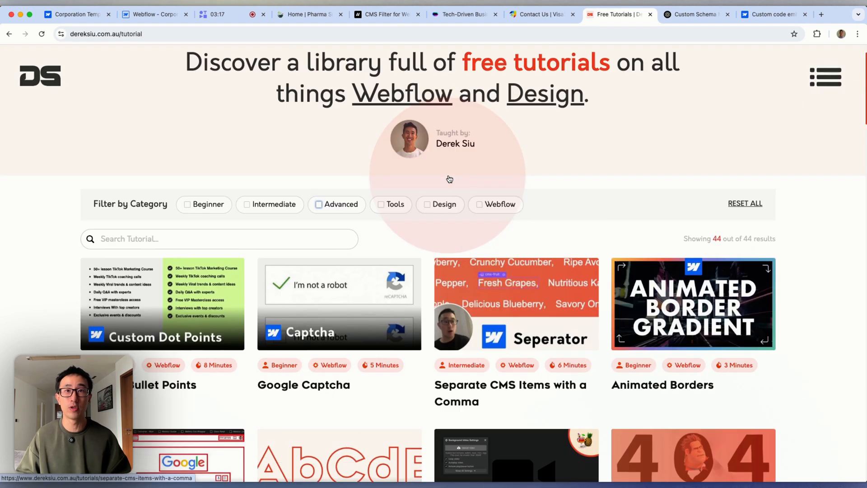
{"action": "scroll", "coordinate": [588, 196], "scroll_direction": "up", "scroll_amount": 2}
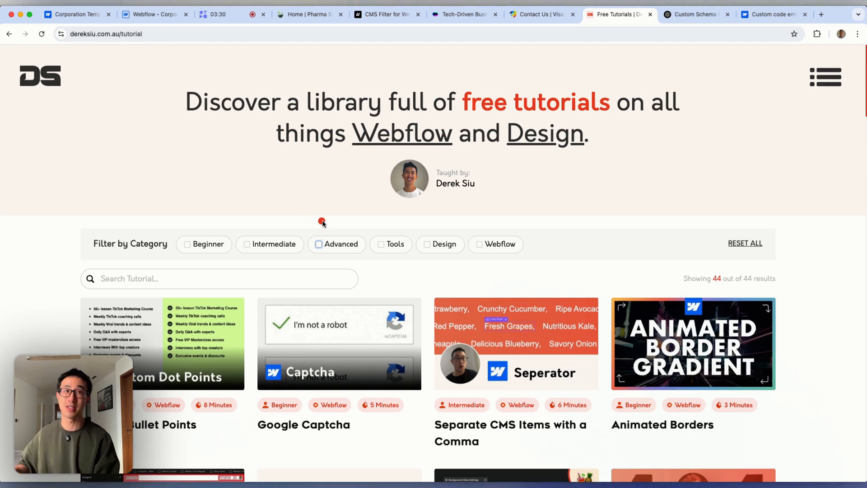
Step: In the Webflow Designer, open the Works page's settings at Custom Code and put the cursor in the Inside <head> tag field
{"action": "left_click", "coordinate": [159, 15]}
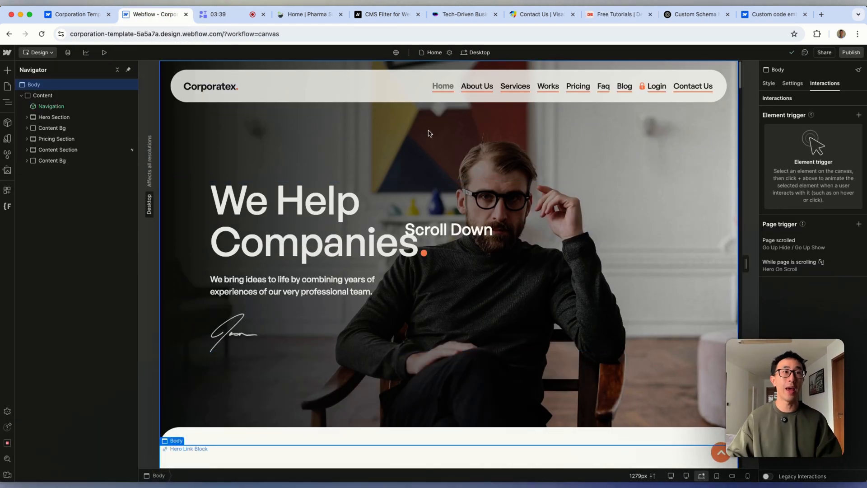
{"action": "left_click", "coordinate": [8, 85]}
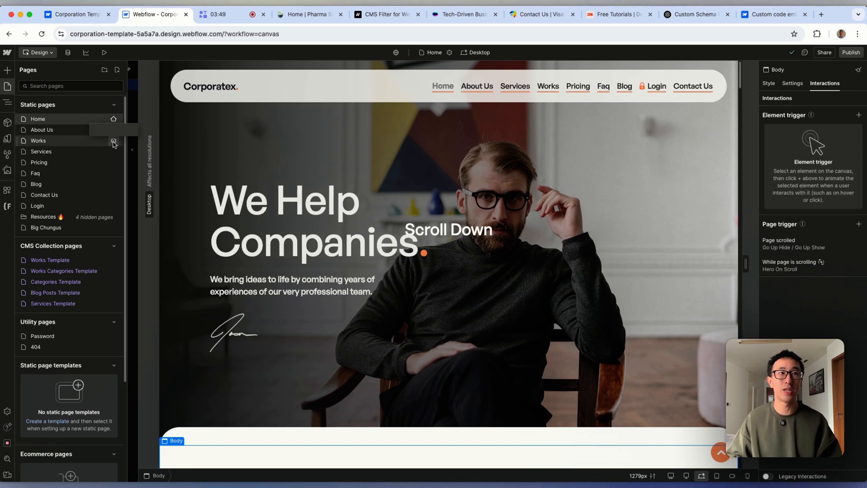
{"action": "left_click", "coordinate": [114, 141]}
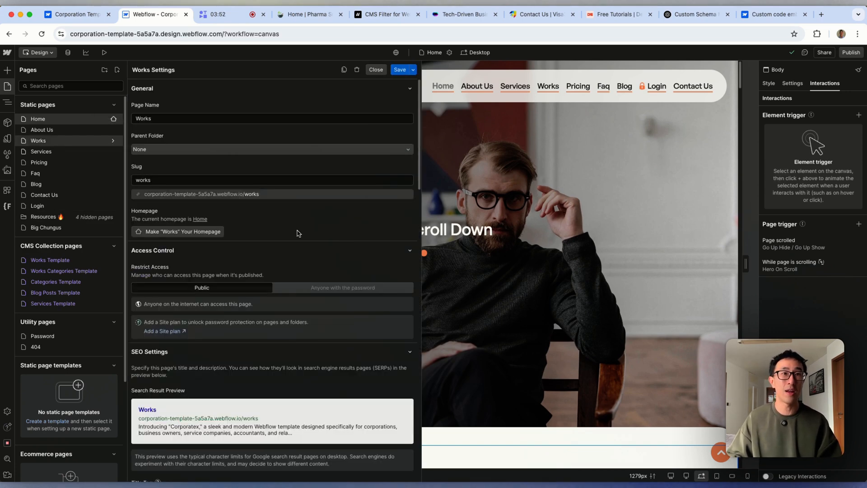
{"action": "scroll", "coordinate": [297, 234], "scroll_direction": "down", "scroll_amount": 20}
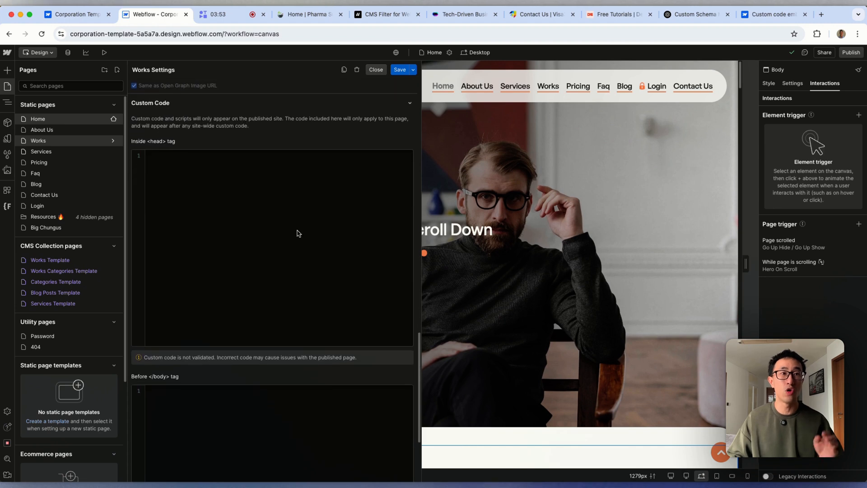
{"action": "scroll", "coordinate": [297, 233], "scroll_direction": "down", "scroll_amount": 2}
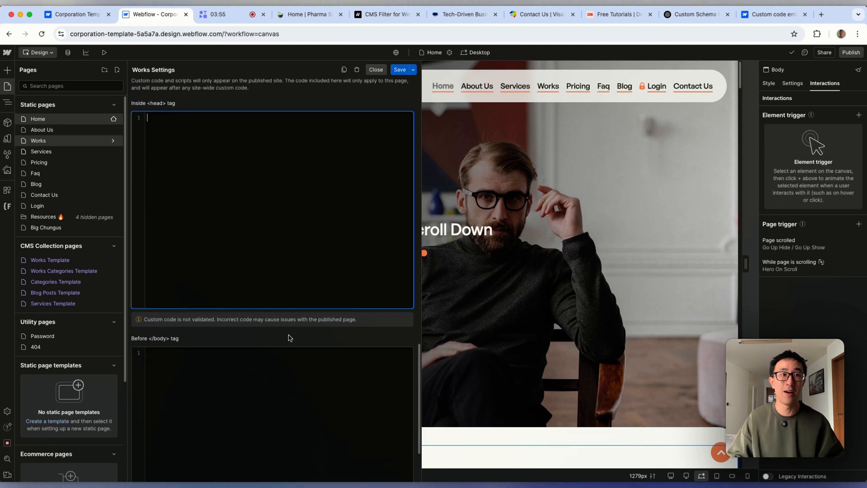
{"action": "left_click", "coordinate": [298, 393]}
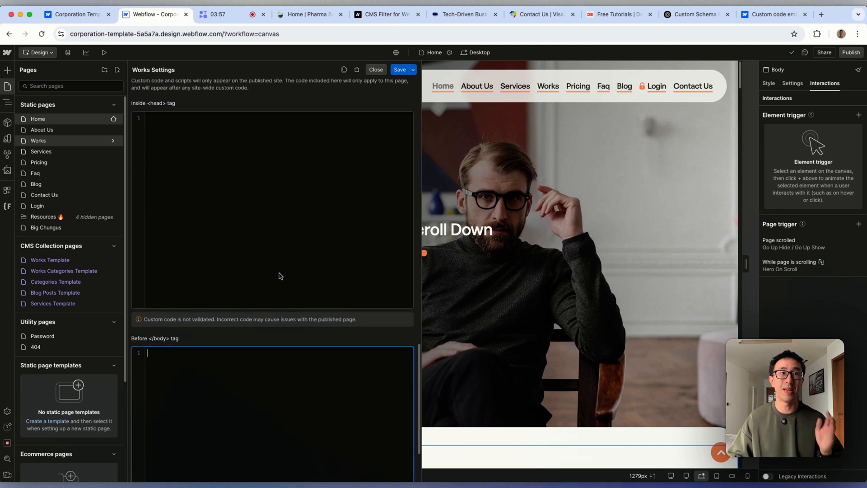
{"action": "left_click", "coordinate": [280, 246]}
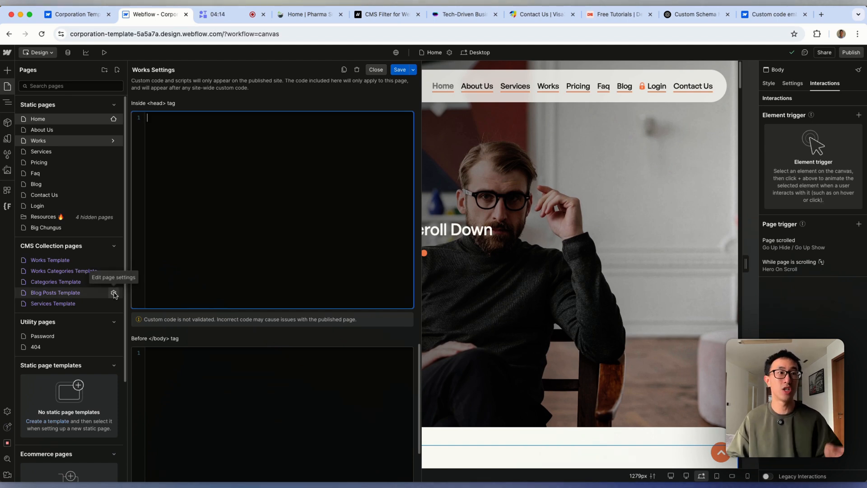
Step: Open the Blog Posts Template's page settings and show the custom code fields for the head and before-body tags
{"action": "left_click", "coordinate": [114, 293]}
{"action": "scroll", "coordinate": [220, 289], "scroll_direction": "down", "scroll_amount": 10}
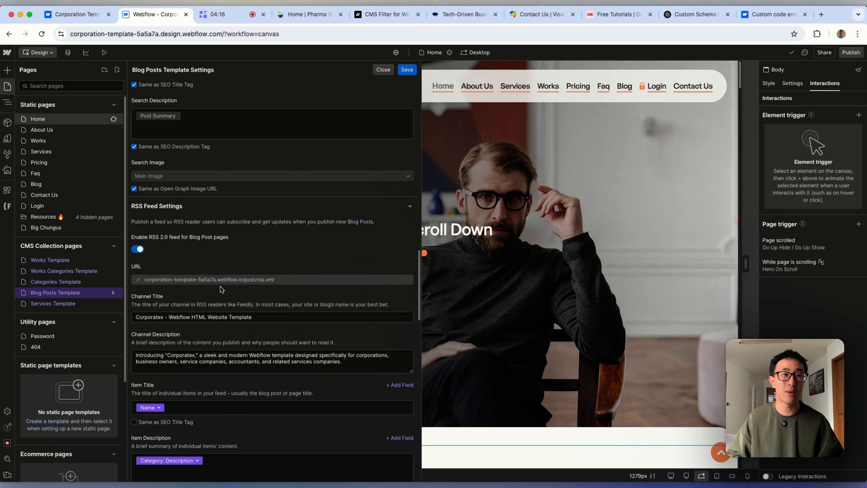
{"action": "scroll", "coordinate": [221, 289], "scroll_direction": "down", "scroll_amount": 10}
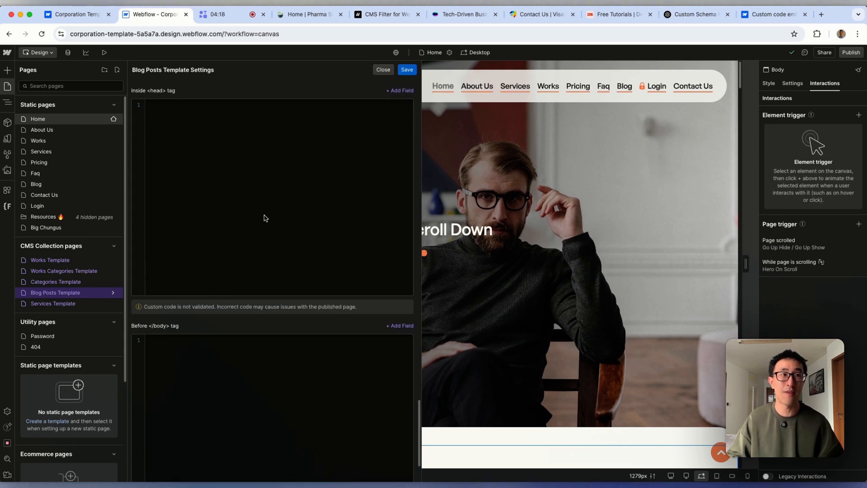
{"action": "left_click", "coordinate": [266, 220]}
{"action": "left_click", "coordinate": [276, 350]}
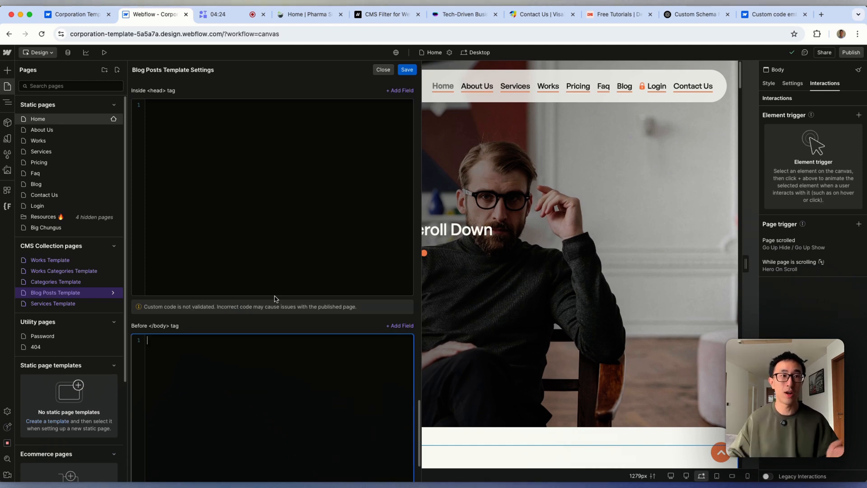
Step: Paste the Organization schema script (application/ld+json) into the Blog Posts Template's Inside <head> tag field
{"action": "scroll", "coordinate": [274, 299], "scroll_direction": "up", "scroll_amount": 2}
{"action": "left_click", "coordinate": [291, 236]}
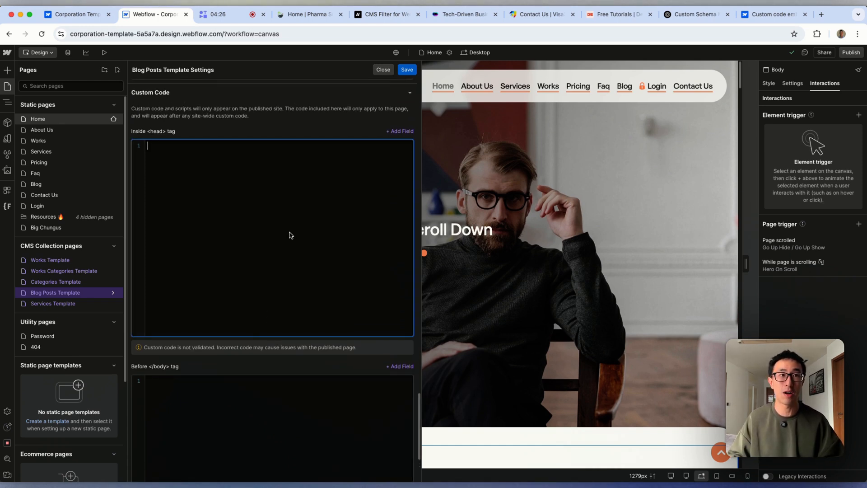
{"action": "key", "text": "super+v"}
{"action": "scroll", "coordinate": [290, 232], "scroll_direction": "up", "scroll_amount": 3}
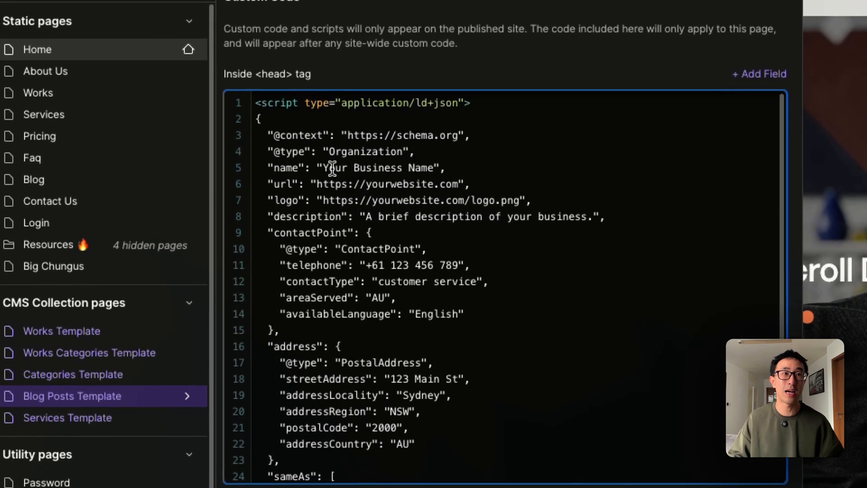
Step: Replace "Your Business Name" in the schema's name line with the dynamic Name field from the CMS collection
{"action": "left_click_drag", "start_coordinate": [198, 177], "coordinate": [215, 177]}
{"action": "left_click_drag", "start_coordinate": [358, 168], "coordinate": [435, 168]}
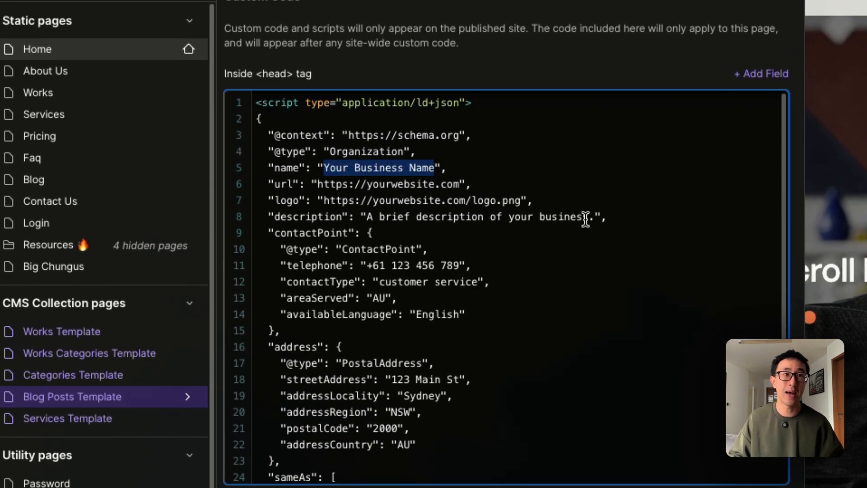
{"action": "key", "text": "BackSpace"}
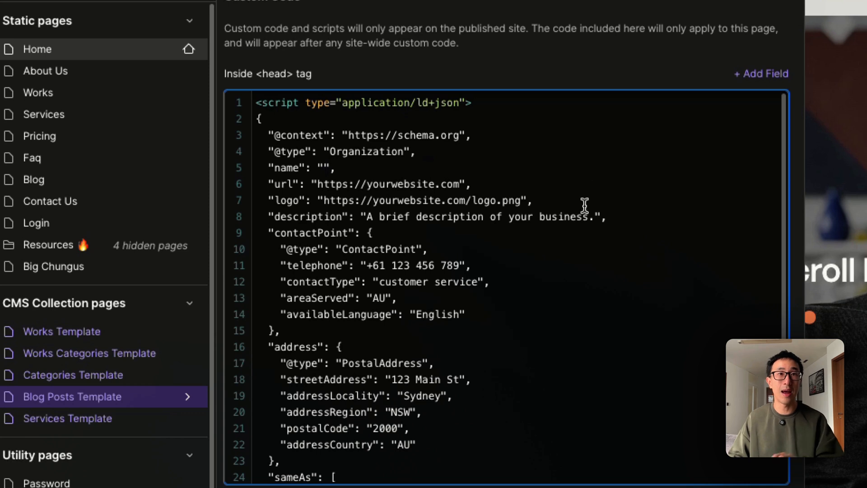
{"action": "left_click", "coordinate": [751, 80]}
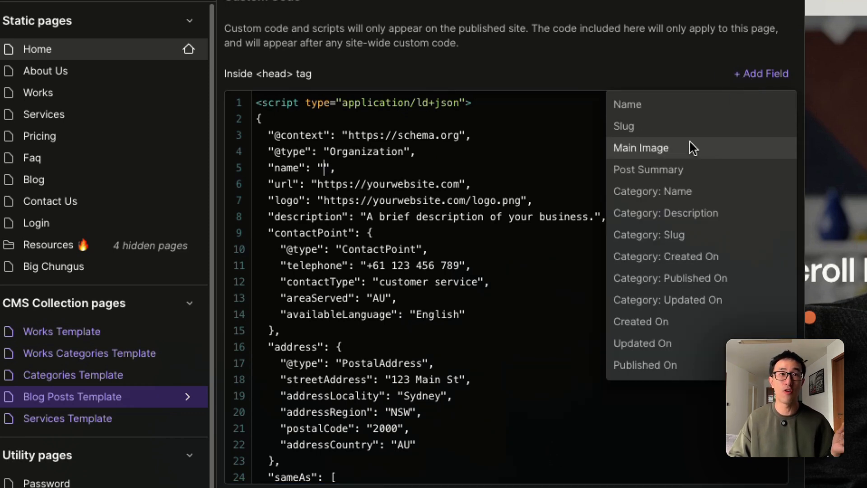
{"action": "left_click", "coordinate": [670, 107]}
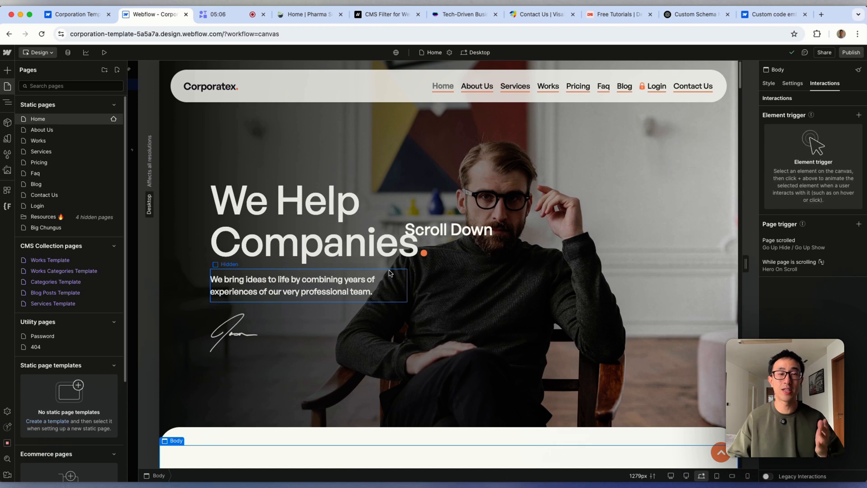
Step: Add a Code Embed element to the home page hero, directly below the Hero Subtitle
{"action": "left_click", "coordinate": [389, 267]}
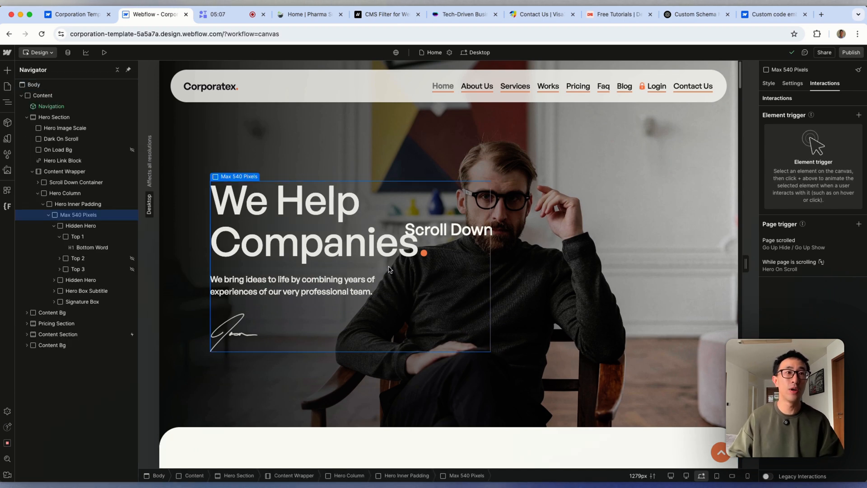
{"action": "left_click", "coordinate": [7, 70]}
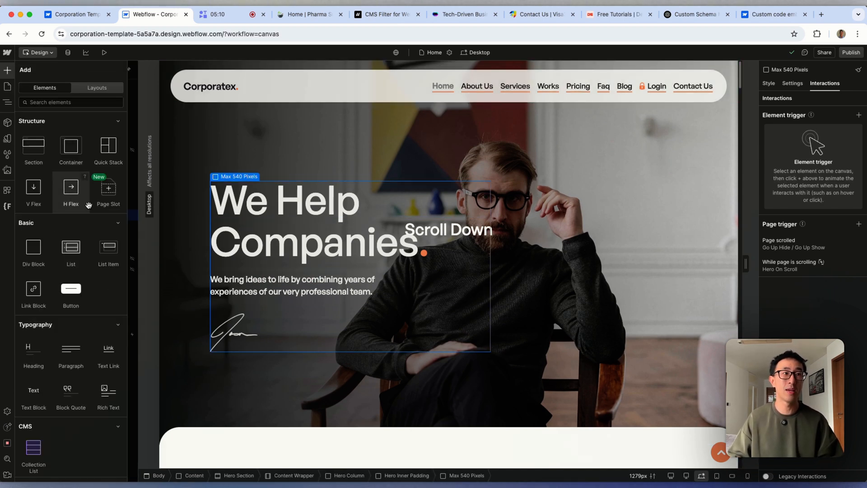
{"action": "scroll", "coordinate": [89, 204], "scroll_direction": "down", "scroll_amount": 5}
{"action": "scroll", "coordinate": [89, 205], "scroll_direction": "down", "scroll_amount": 6}
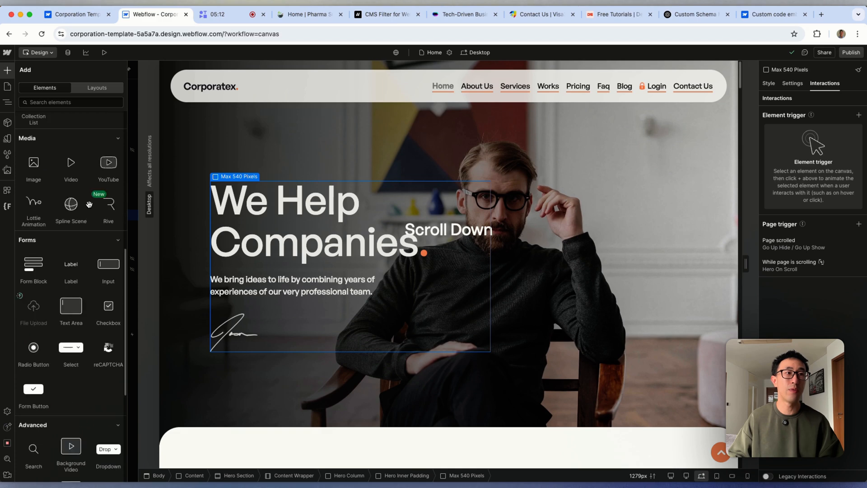
{"action": "scroll", "coordinate": [89, 205], "scroll_direction": "down", "scroll_amount": 3}
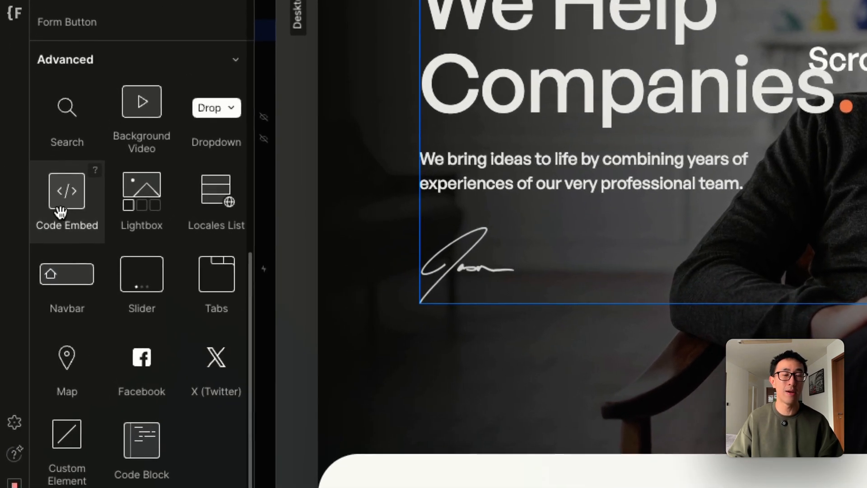
{"action": "mouse_move", "coordinate": [49, 269]}
{"action": "left_mouse_down"}
{"action": "mouse_move", "coordinate": [215, 273]}
{"action": "mouse_move", "coordinate": [369, 322]}
{"action": "left_mouse_up"}
{"action": "left_click_drag", "start_coordinate": [550, 284], "coordinate": [588, 199]}
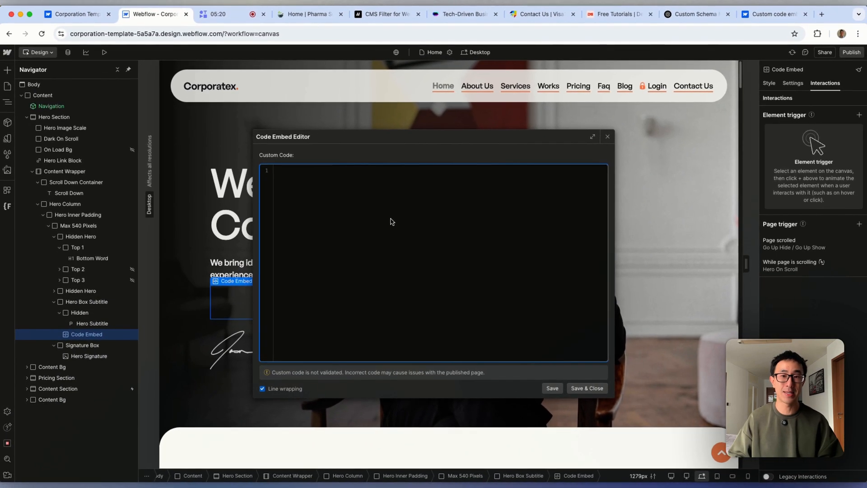
Step: Fill the hero embed with the Calendly inline widget code, save it, and look at the publish options
{"action": "type", "text": "<!-- Calendly inline widget begin --> <div class=\"calendly-inline-widget\" data-url=\"https://calendly.com/dereksiu1/discovery\" style=\"min-width:320px;height:700px;\"></div> <script type=\"text/javascript\" src=\"https://assets.calendly.com/assets/external/widget.js\" async></script> <!-- Calendly inline widget end -->"}
{"action": "left_click", "coordinate": [586, 388]}
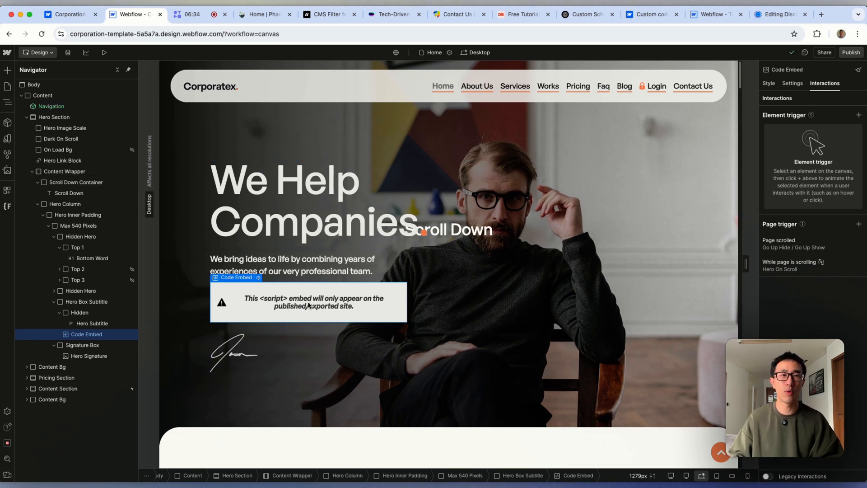
{"action": "left_click", "coordinate": [469, 271]}
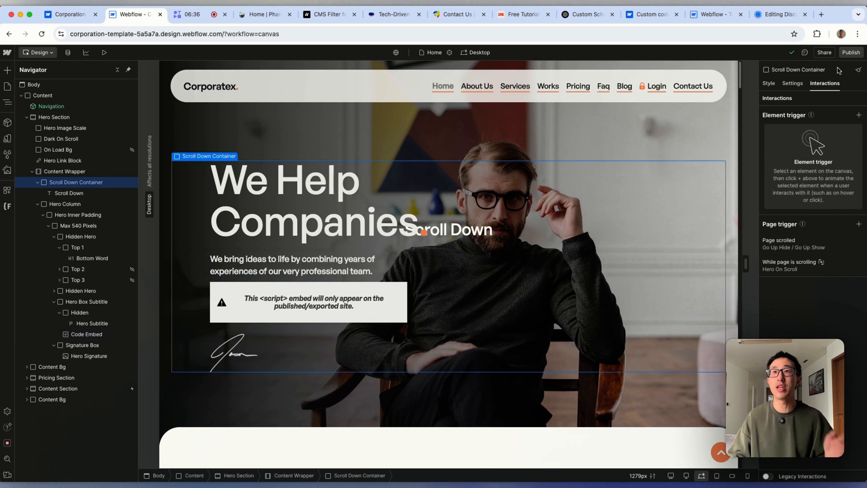
{"action": "left_click", "coordinate": [851, 52]}
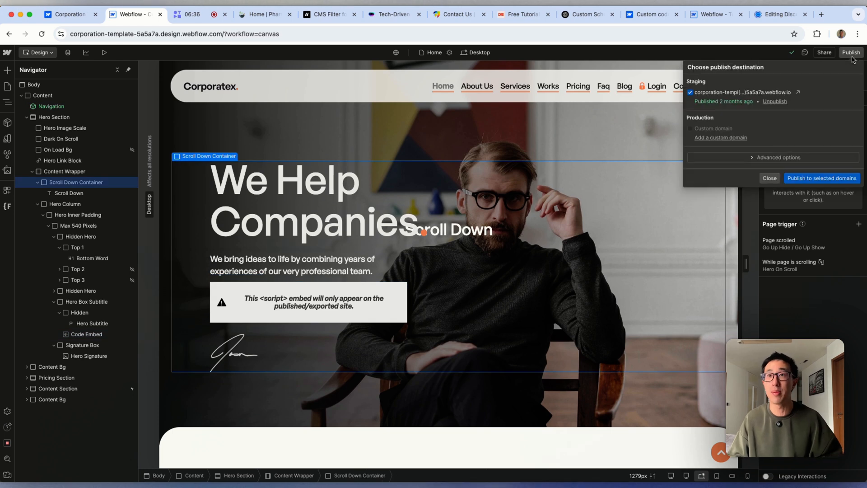
{"action": "left_click", "coordinate": [518, 278]}
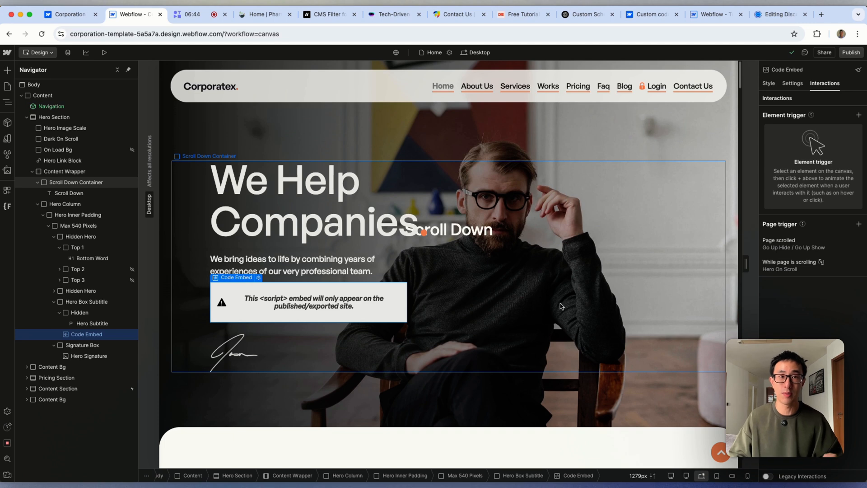
Step: Delete the Calendly Code Embed from the hero section
{"action": "key", "text": "Delete"}
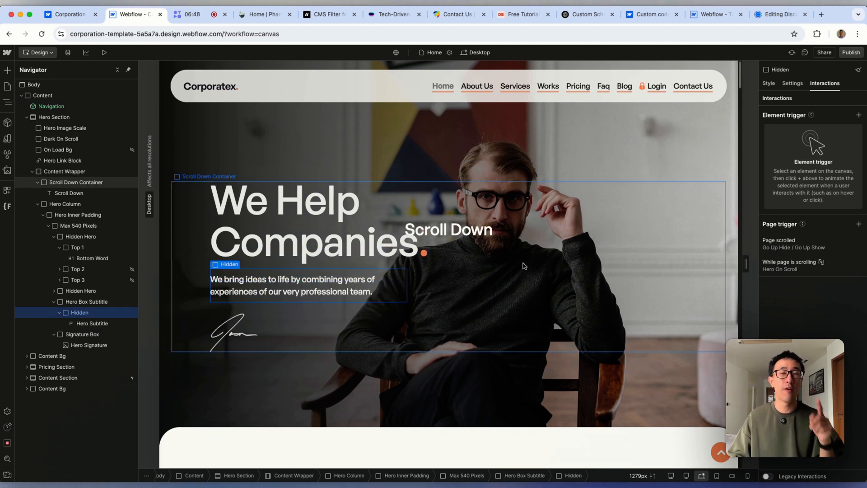
{"action": "left_click", "coordinate": [7, 85]}
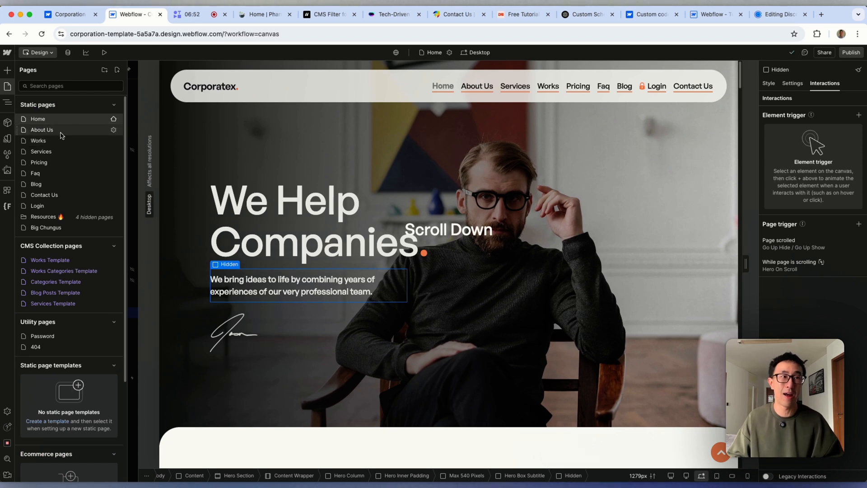
{"action": "left_click", "coordinate": [406, 167]}
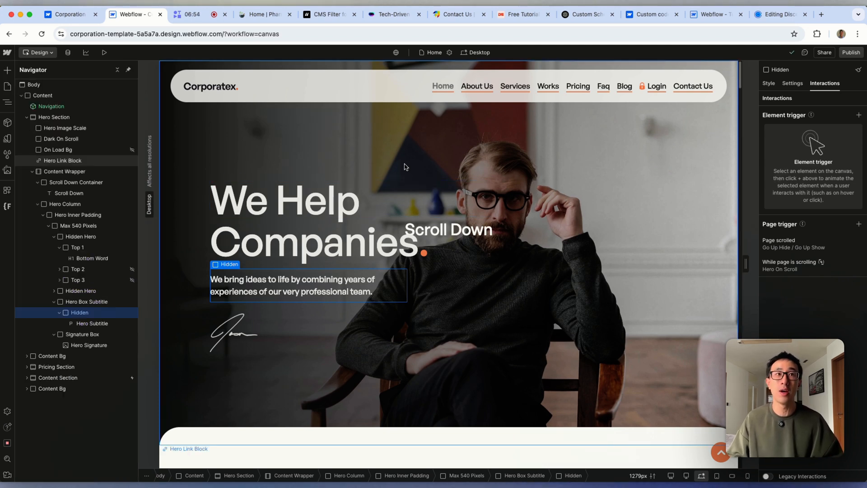
Step: Open the Navigation component for editing
{"action": "left_click", "coordinate": [342, 96]}
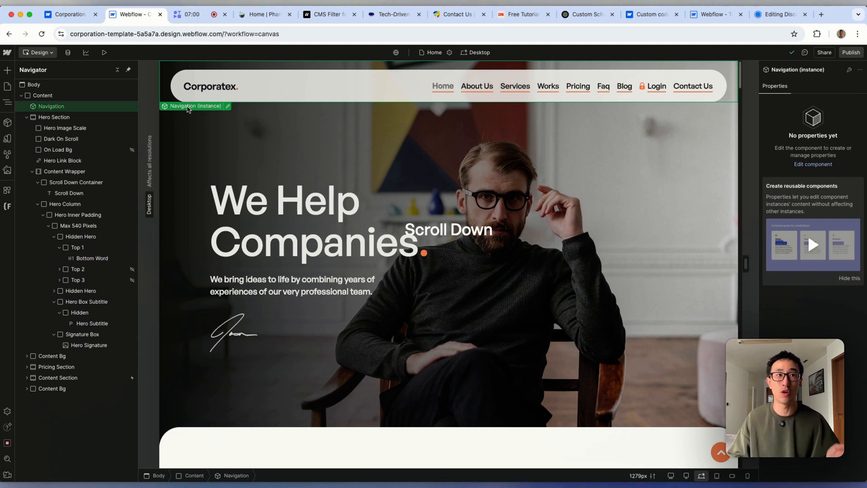
{"action": "left_click", "coordinate": [8, 123]}
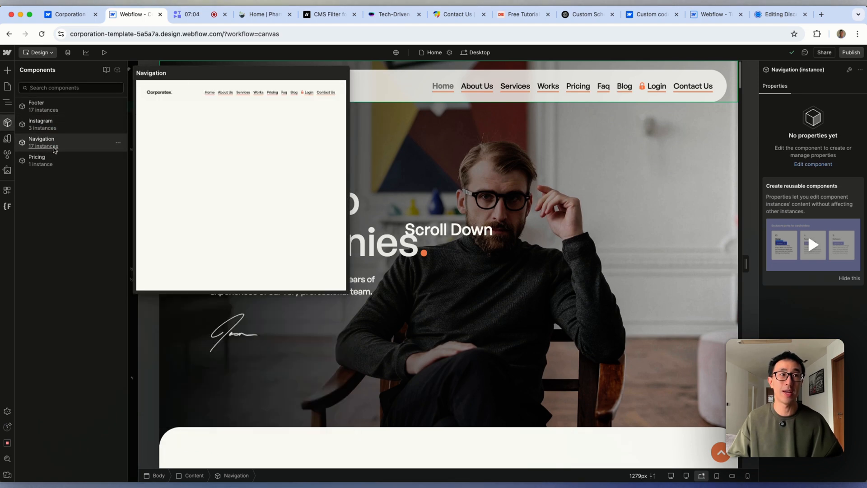
{"action": "left_click", "coordinate": [71, 145]}
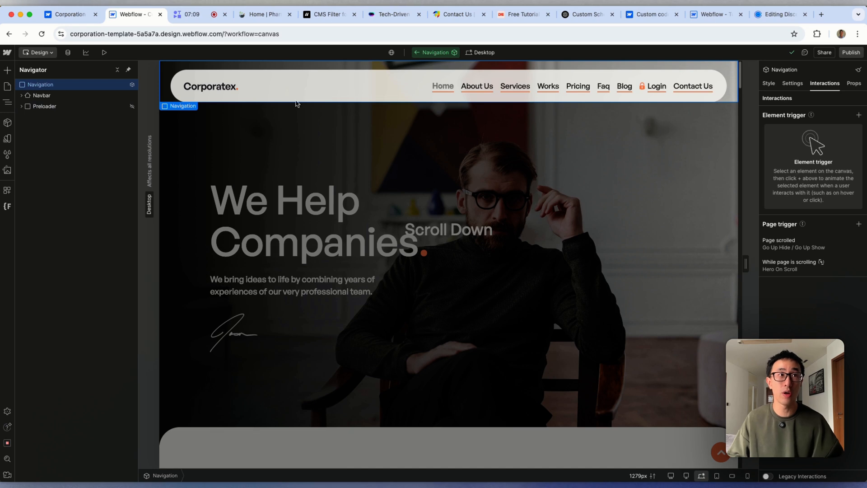
Step: Add a Code Embed to the Navigation component and save the Google tag (gtag.js) script in it
{"action": "key", "text": "super+e"}
{"action": "type", "text": "e"}
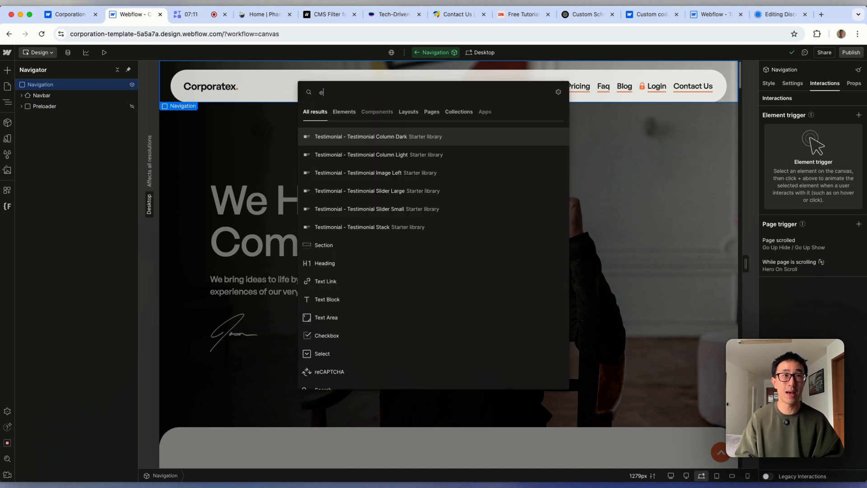
{"action": "type", "text": "mbed"}
{"action": "key", "text": "Return"}
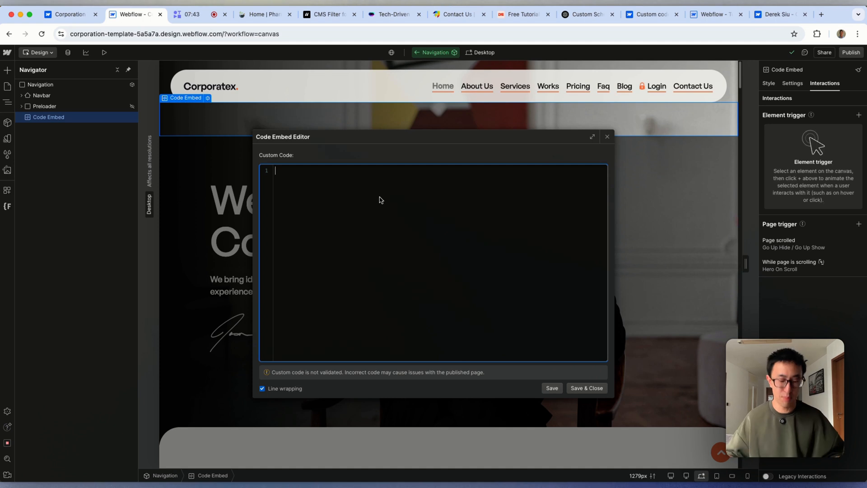
{"action": "type", "text": "<!-- Google tag (gtag.js) --> <script async src=\"https://www.googletagmanager.com/gtag/js?id=G-RN3ZXFTTGC\"></script> <script>   window.dataLayer = window.dataLayer || [];   function gtag(){dataLayer.push(arguments);}   gtag('js', new Date());    gtag('config', 'G-RN3ZXFTTGC'); </script>"}
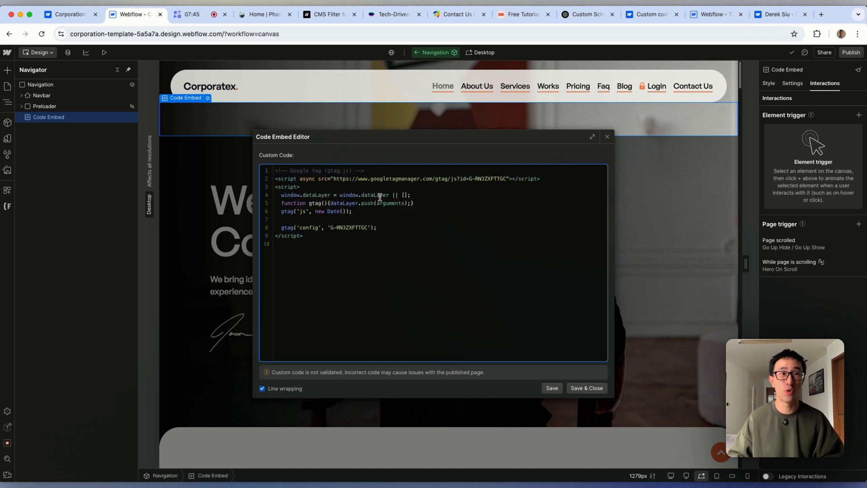
{"action": "left_click", "coordinate": [587, 388]}
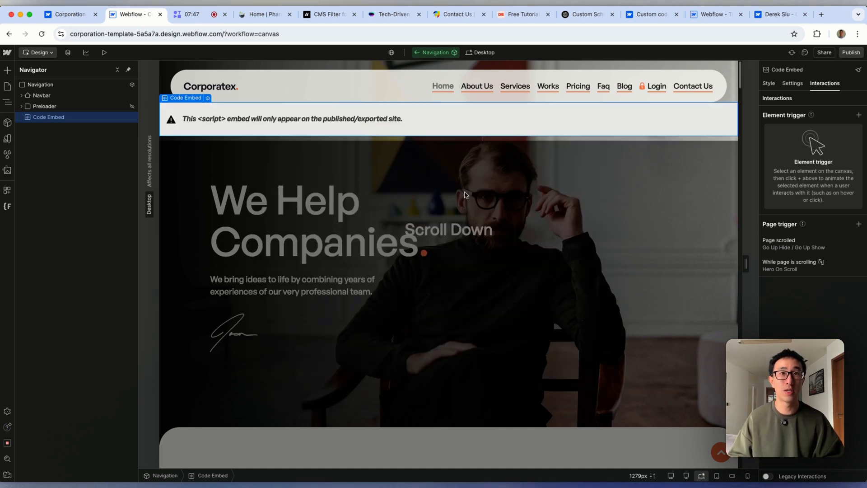
Step: Give the embed the class Global, set its display to None, and leave the Navigation component
{"action": "left_click", "coordinate": [769, 84]}
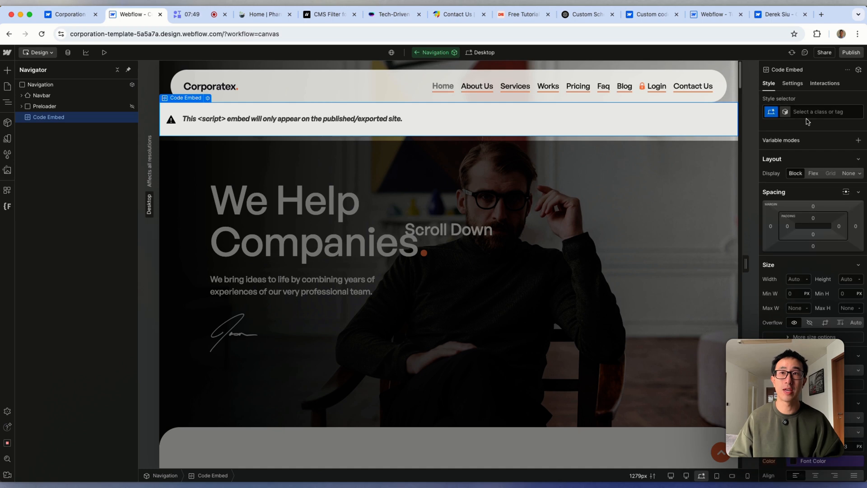
{"action": "left_click", "coordinate": [804, 113]}
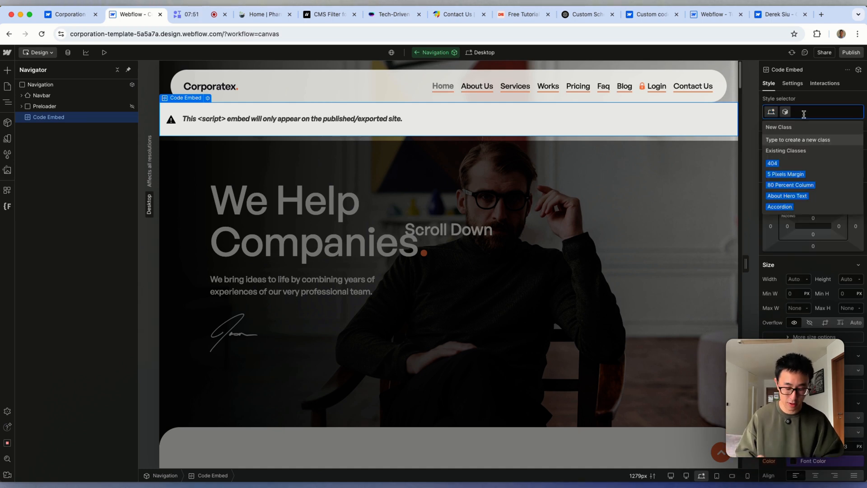
{"action": "type", "text": "Global"}
{"action": "key", "text": "Return"}
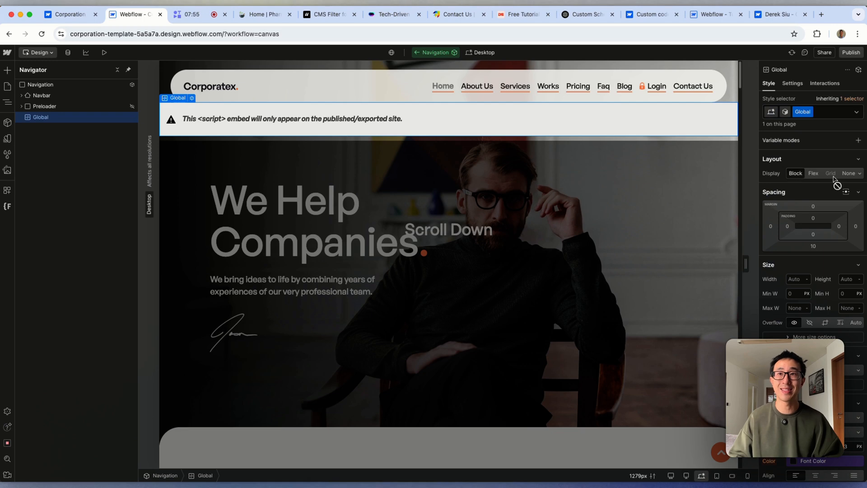
{"action": "left_click", "coordinate": [846, 173]}
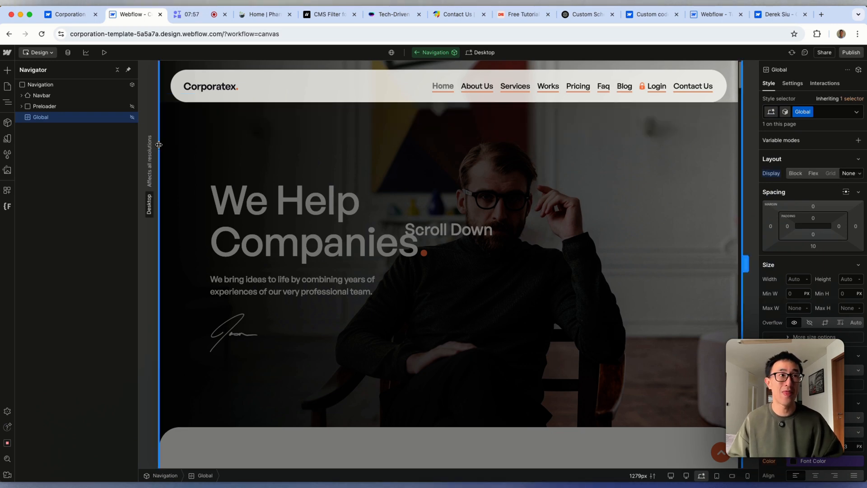
{"action": "left_click", "coordinate": [294, 156]}
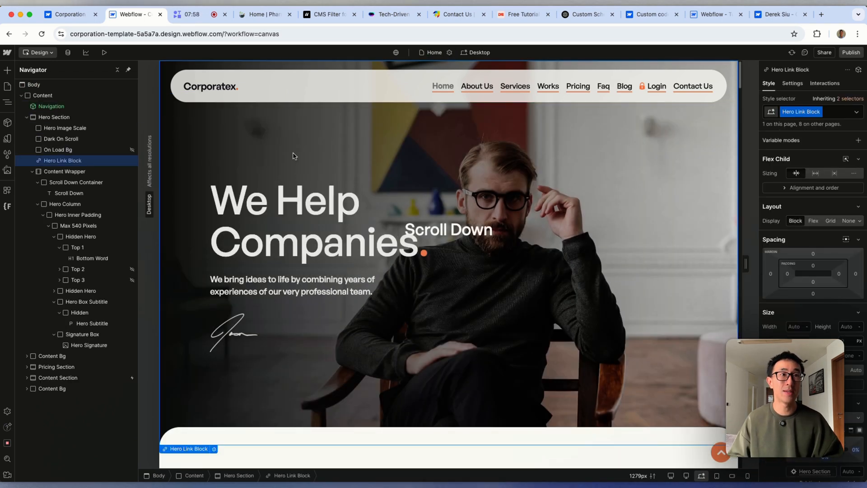
Step: Open the publish options for the site's staging domain
{"action": "left_click", "coordinate": [287, 93]}
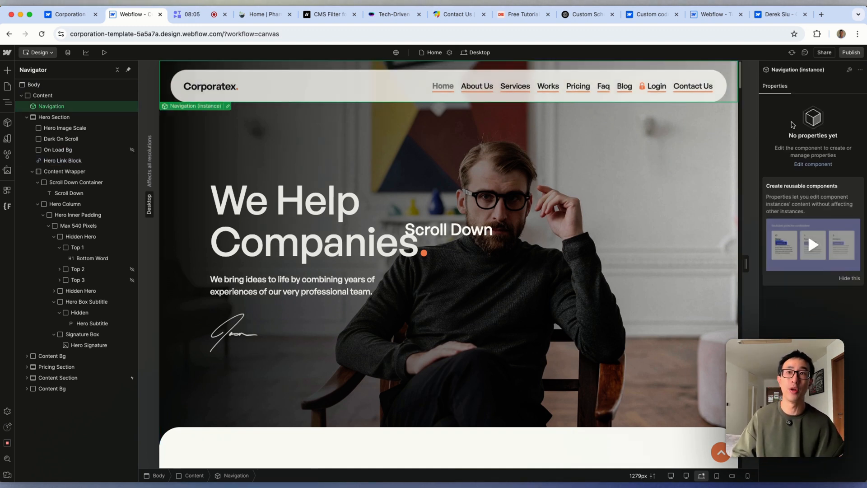
{"action": "left_click", "coordinate": [851, 52]}
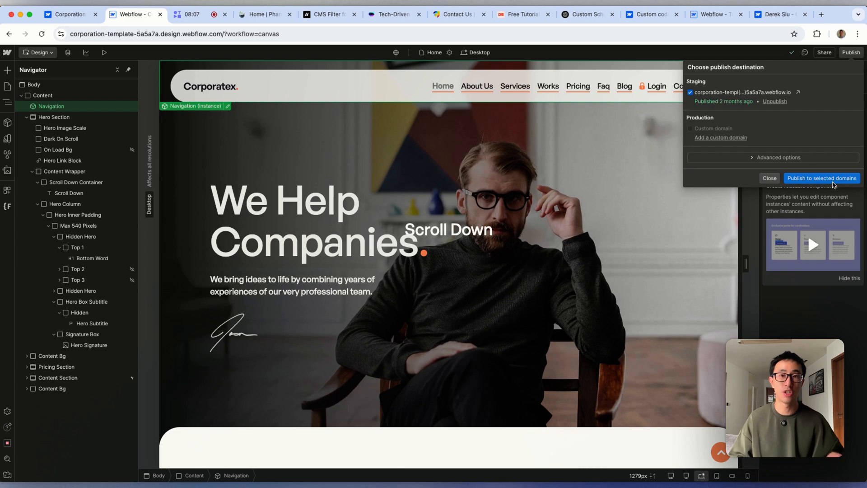